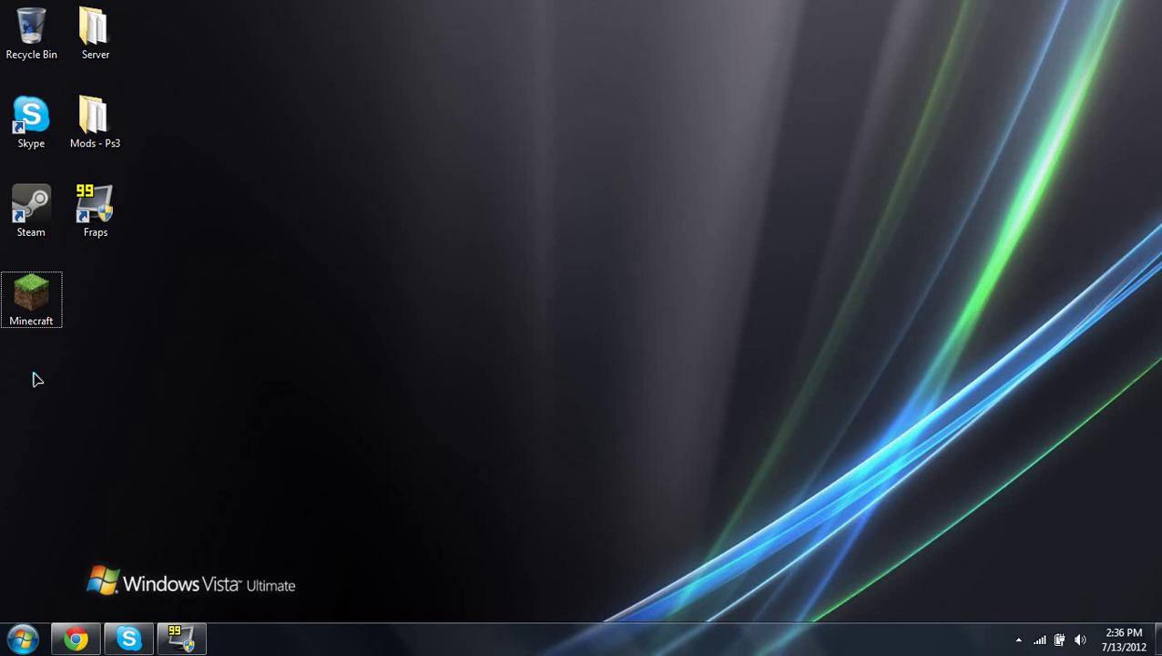
Step: Bring back virtualdub.org in the browser and go to its Downloads page
{"action": "left_click", "coordinate": [80, 641]}
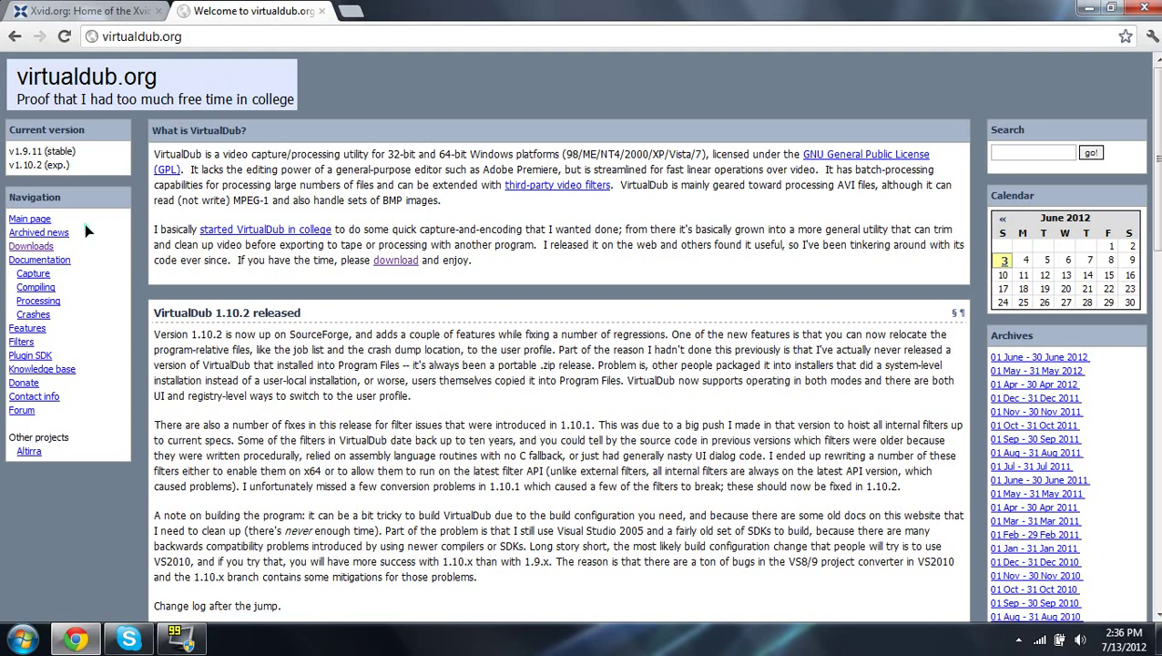
{"action": "left_click", "coordinate": [40, 247]}
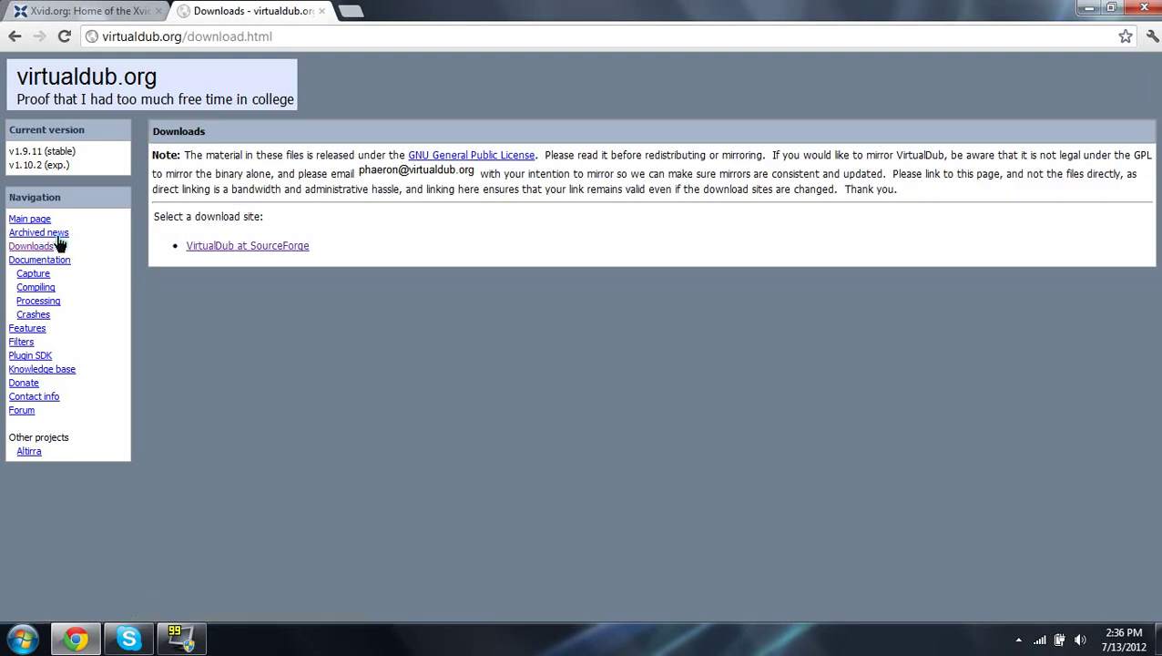
{"action": "left_click_drag", "start_coordinate": [180, 216], "coordinate": [263, 216]}
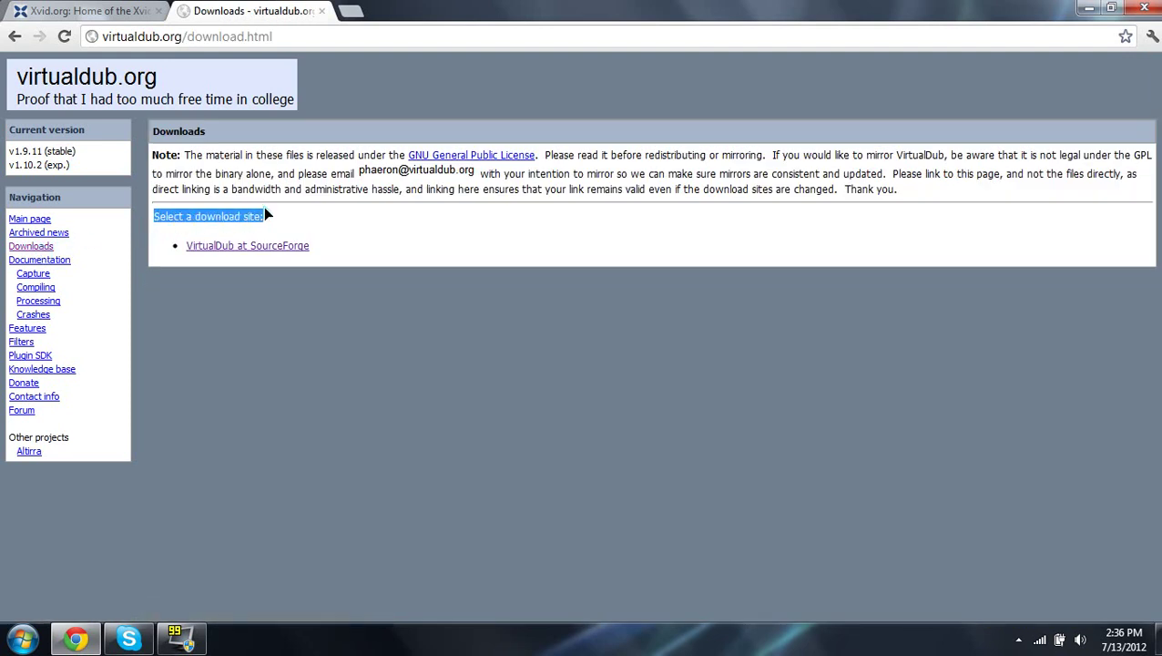
{"action": "left_click", "coordinate": [255, 214]}
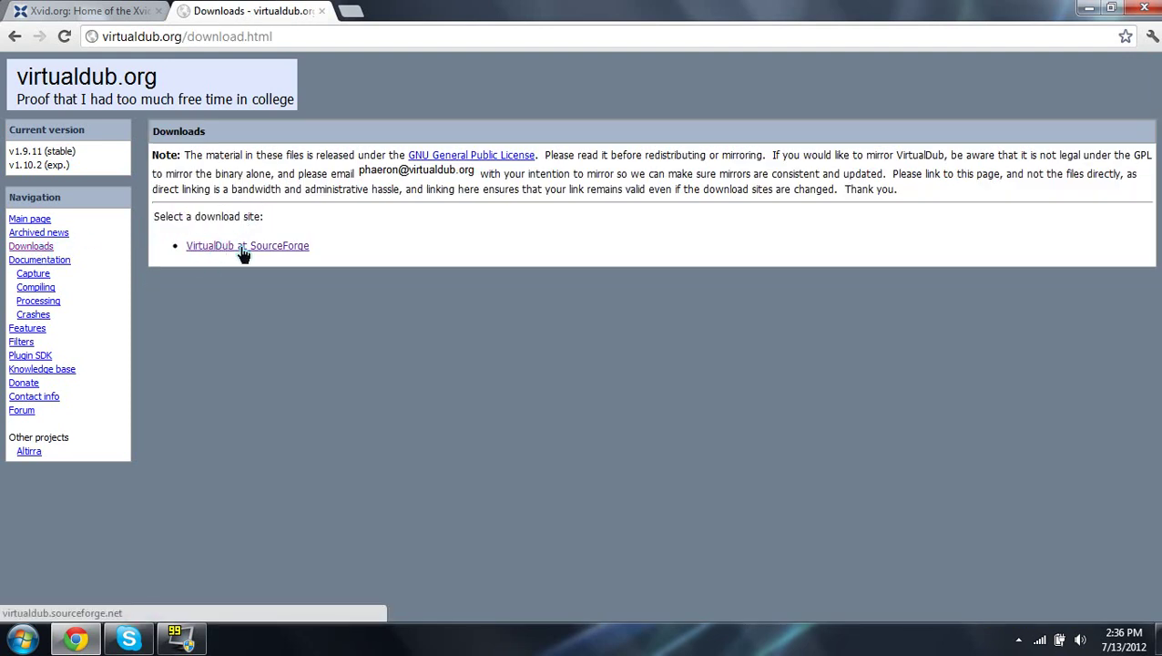
Step: Follow 'VirtualDub at SourceForge' and download the V1.9.11 x86 32-bit release build zip
{"action": "left_click", "coordinate": [254, 248]}
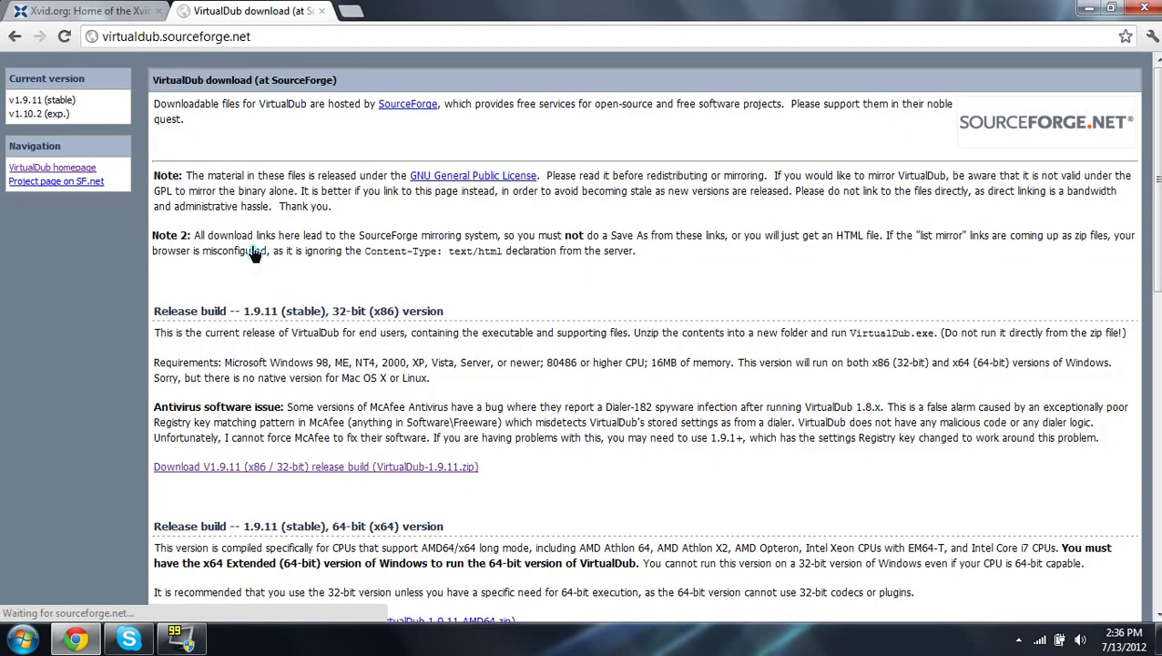
{"action": "scroll", "coordinate": [288, 219], "scroll_direction": "down", "scroll_amount": 1}
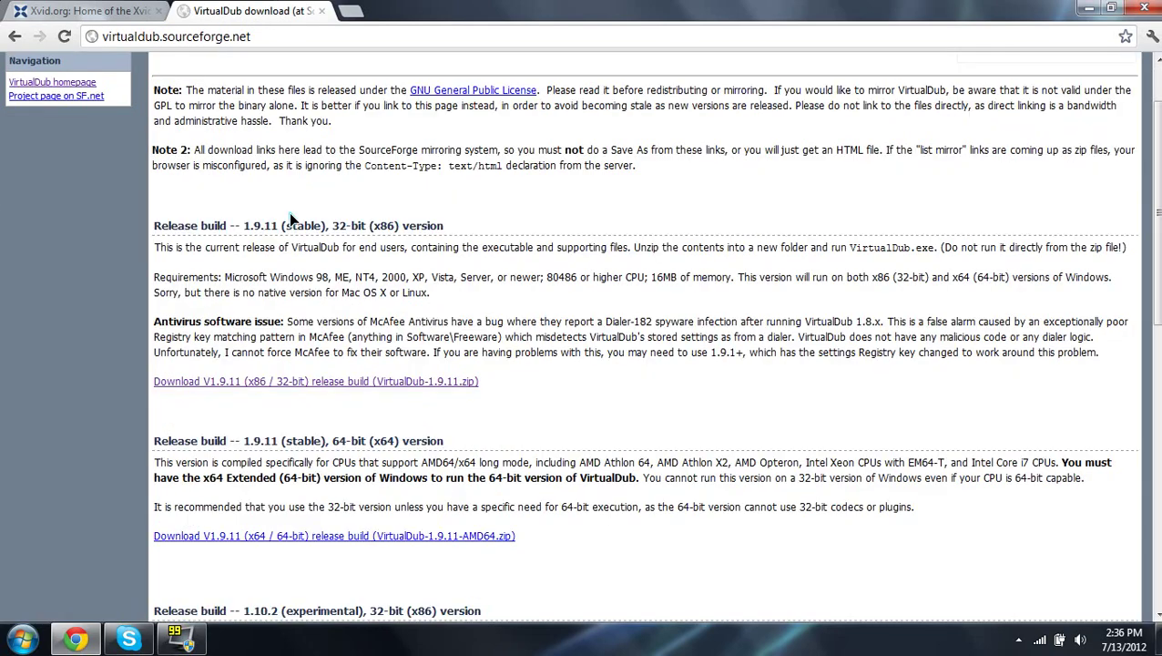
{"action": "scroll", "coordinate": [248, 199], "scroll_direction": "down", "scroll_amount": 1}
{"action": "scroll", "coordinate": [206, 168], "scroll_direction": "down", "scroll_amount": 1}
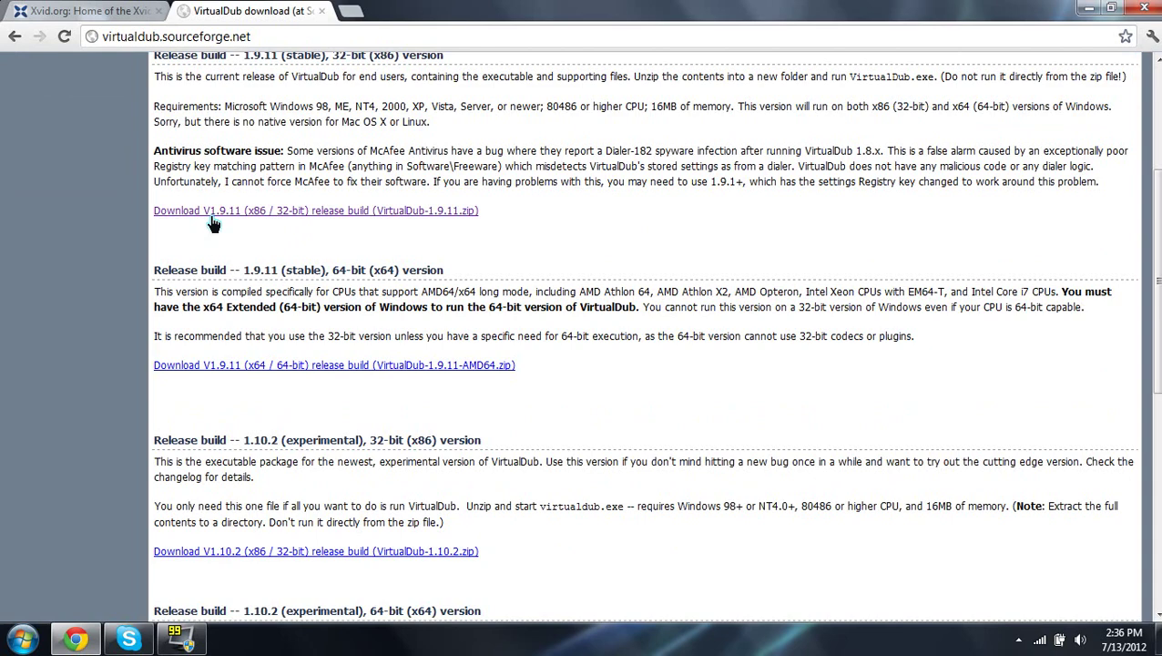
{"action": "left_click", "coordinate": [264, 219]}
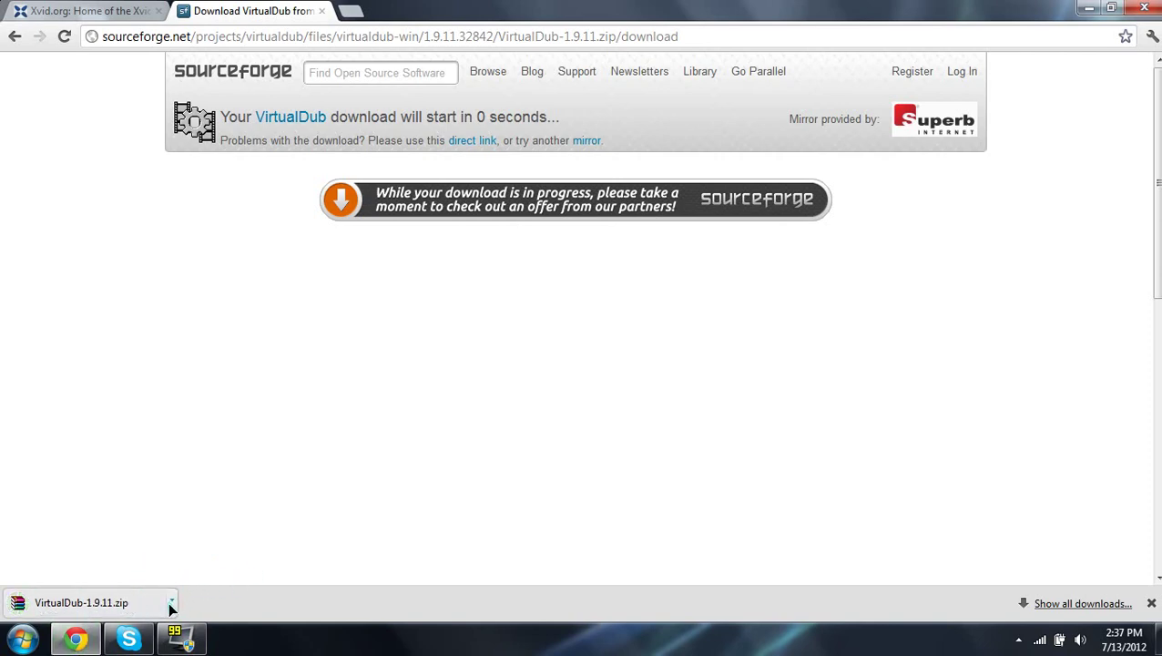
Step: Move the downloaded VirtualDub-1.9.11 zip from the Downloads folder onto the desktop
{"action": "left_click", "coordinate": [171, 603]}
{"action": "left_click", "coordinate": [227, 552]}
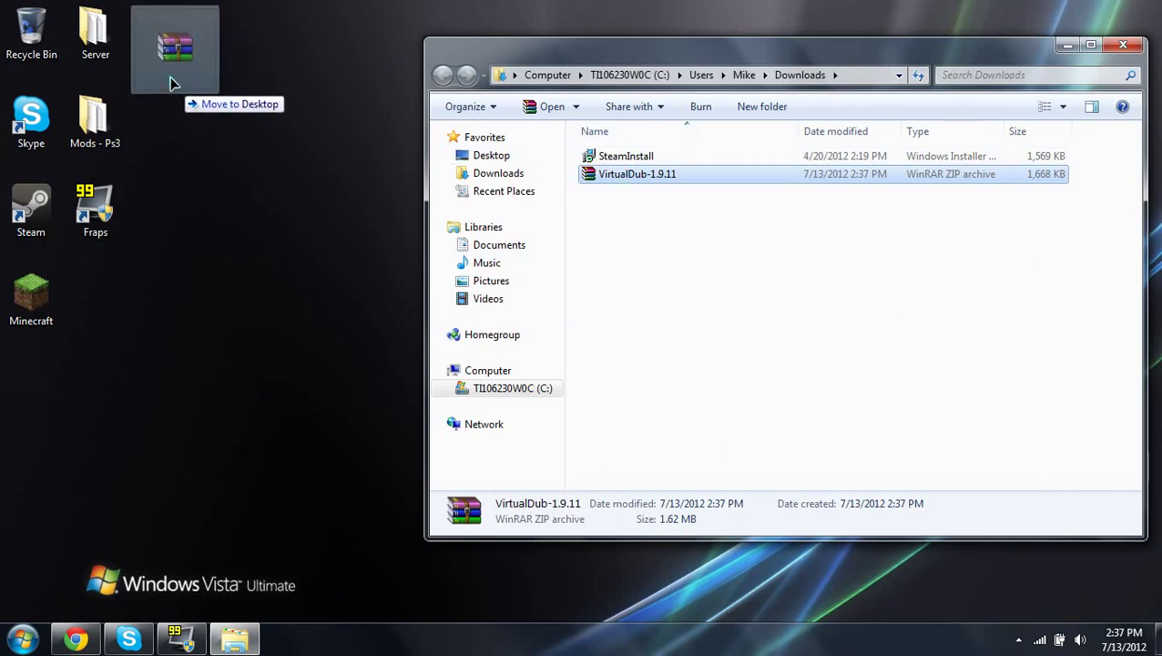
{"action": "left_click_drag", "start_coordinate": [627, 178], "coordinate": [159, 41]}
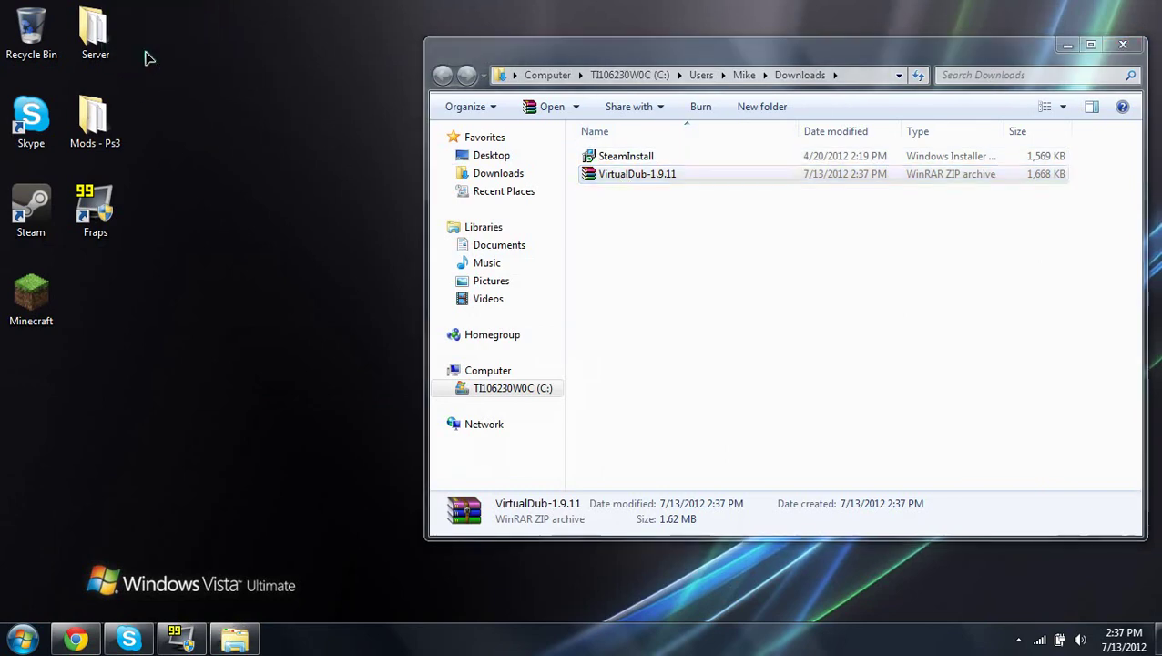
{"action": "left_click", "coordinate": [1124, 44]}
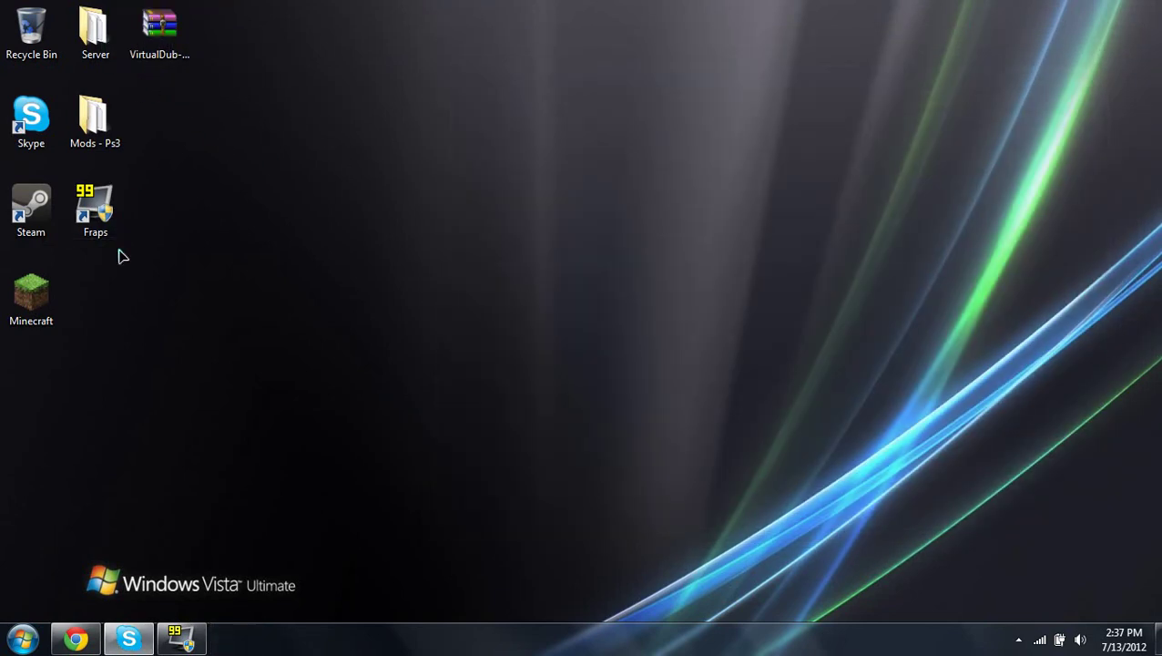
Step: Create a new desktop folder named VirtualDub
{"action": "right_click", "coordinate": [123, 299]}
{"action": "mouse_move", "coordinate": [224, 481]}
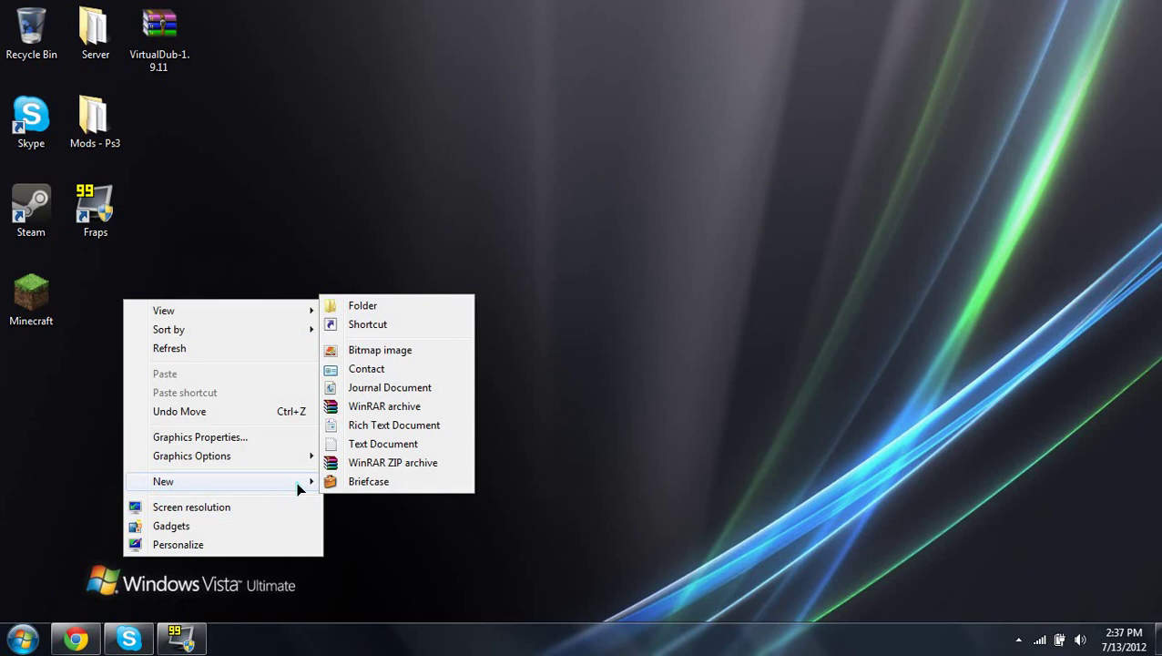
{"action": "left_click", "coordinate": [374, 307]}
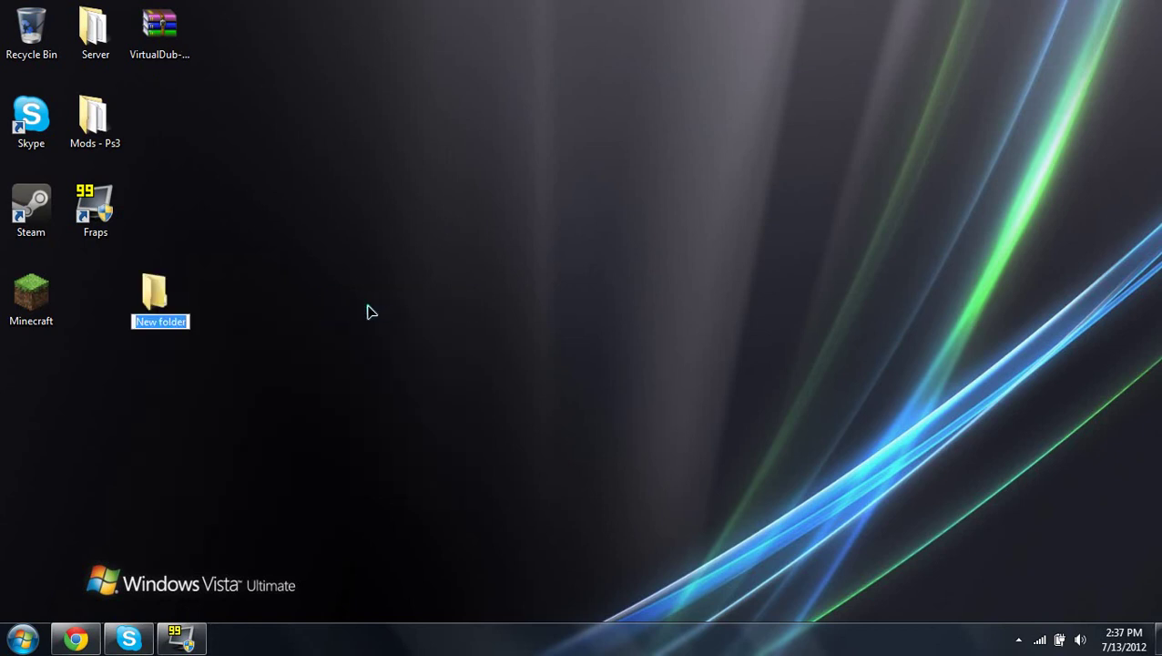
{"action": "type", "text": "Virtual"}
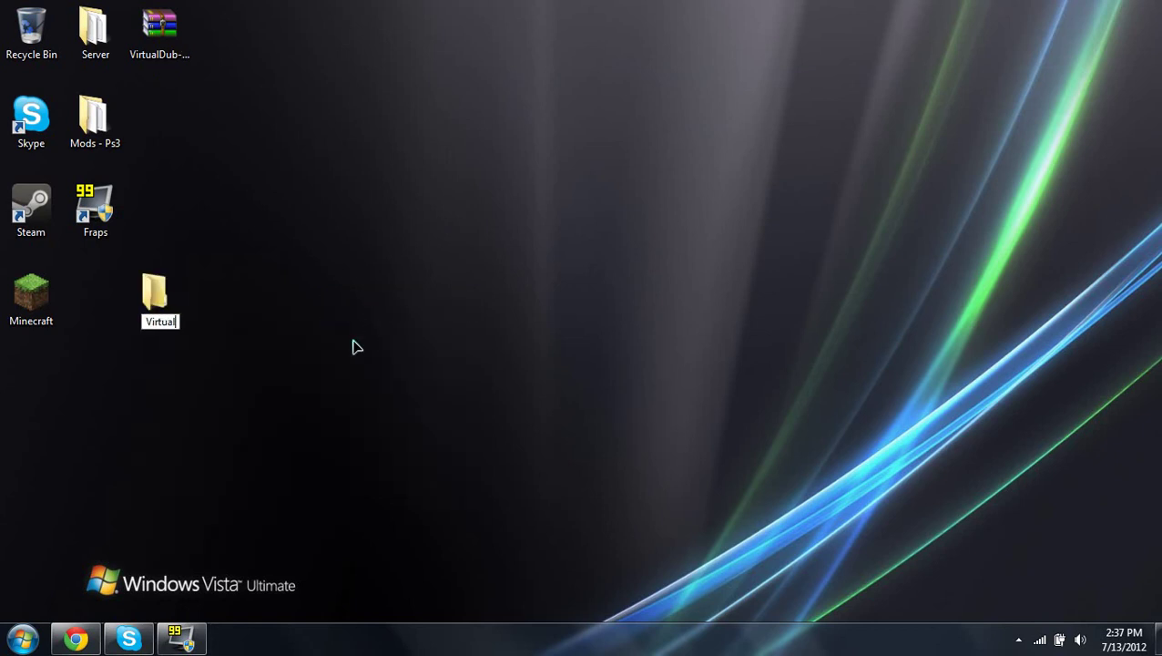
{"action": "type", "text": "Dub"}
{"action": "key", "text": "Return"}
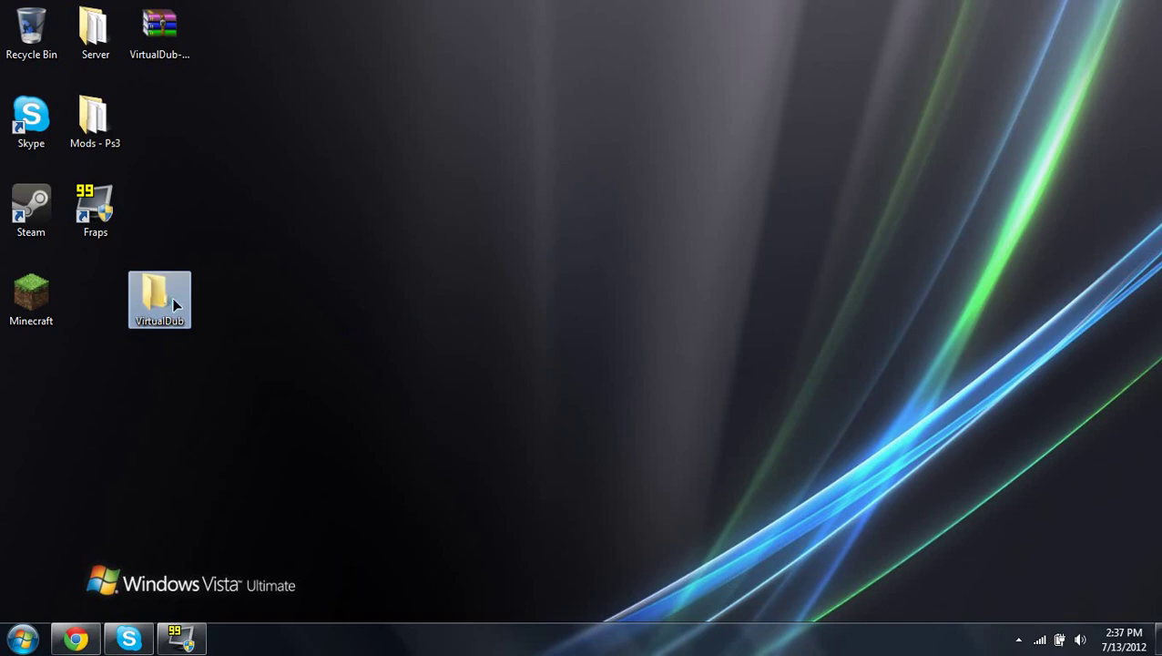
Step: Extract every file from the VirtualDub-1.9.11 zip into the VirtualDub folder with WinRAR
{"action": "left_click_drag", "start_coordinate": [177, 293], "coordinate": [1159, 91]}
{"action": "double_click", "coordinate": [159, 31]}
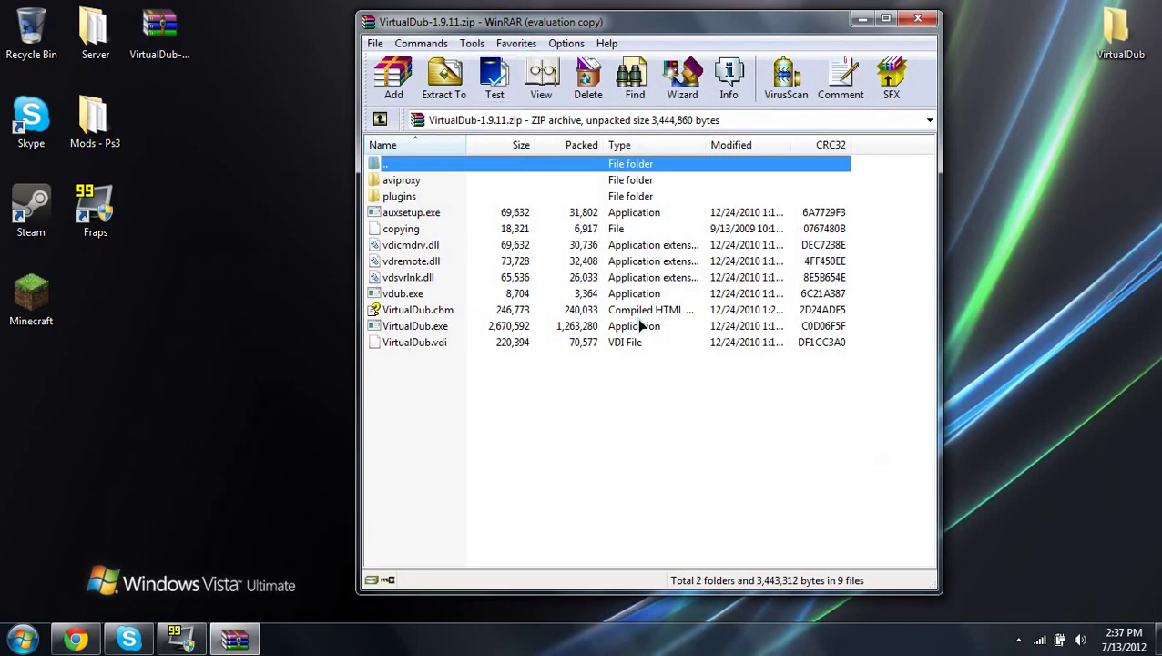
{"action": "left_click", "coordinate": [667, 311]}
{"action": "left_click_drag", "start_coordinate": [534, 382], "coordinate": [440, 185]}
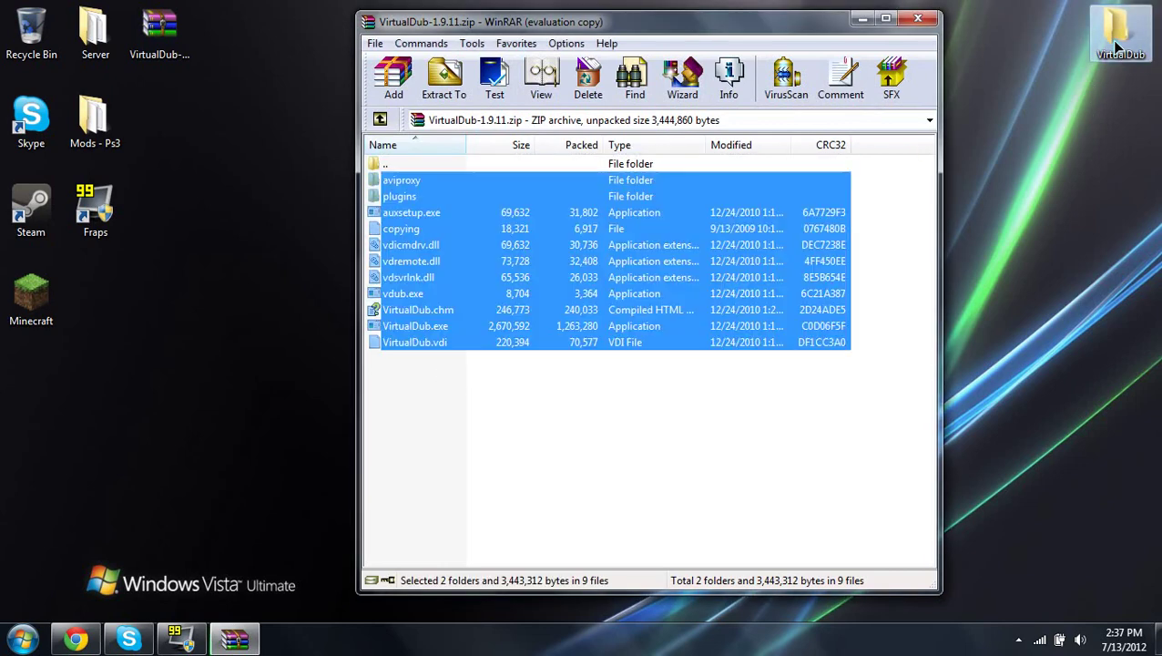
{"action": "left_click_drag", "start_coordinate": [1119, 48], "coordinate": [1118, 50]}
{"action": "left_click", "coordinate": [917, 18]}
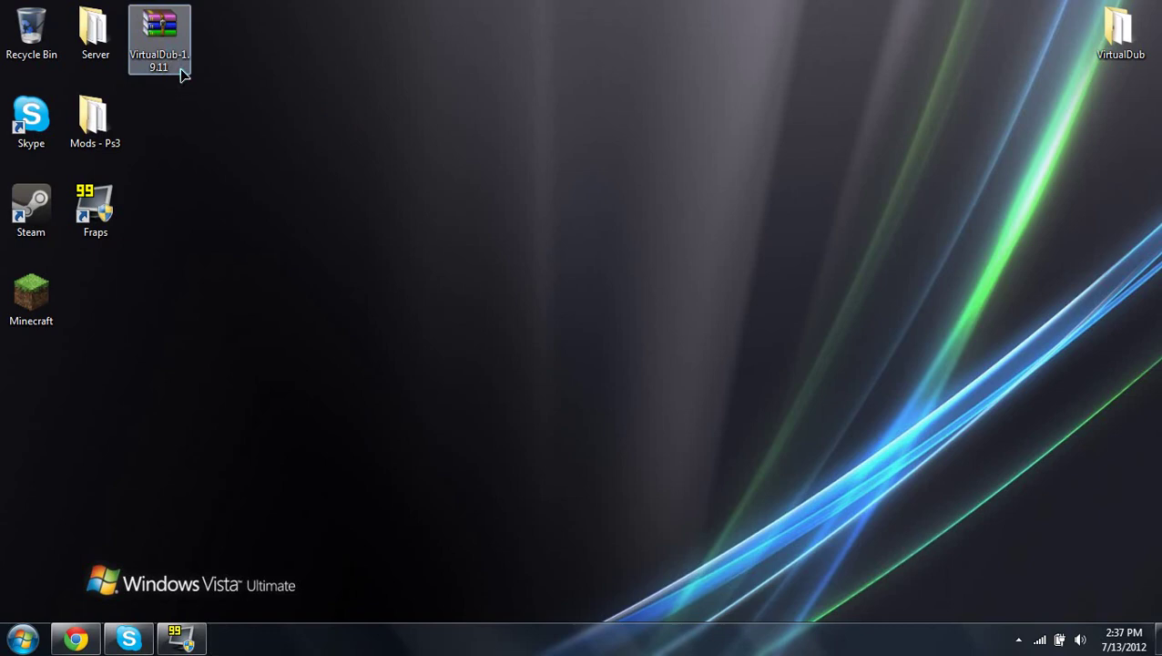
Step: Delete the zip and permanently empty the Recycle Bin
{"action": "left_click_drag", "start_coordinate": [182, 76], "coordinate": [31, 32]}
{"action": "double_click", "coordinate": [31, 32]}
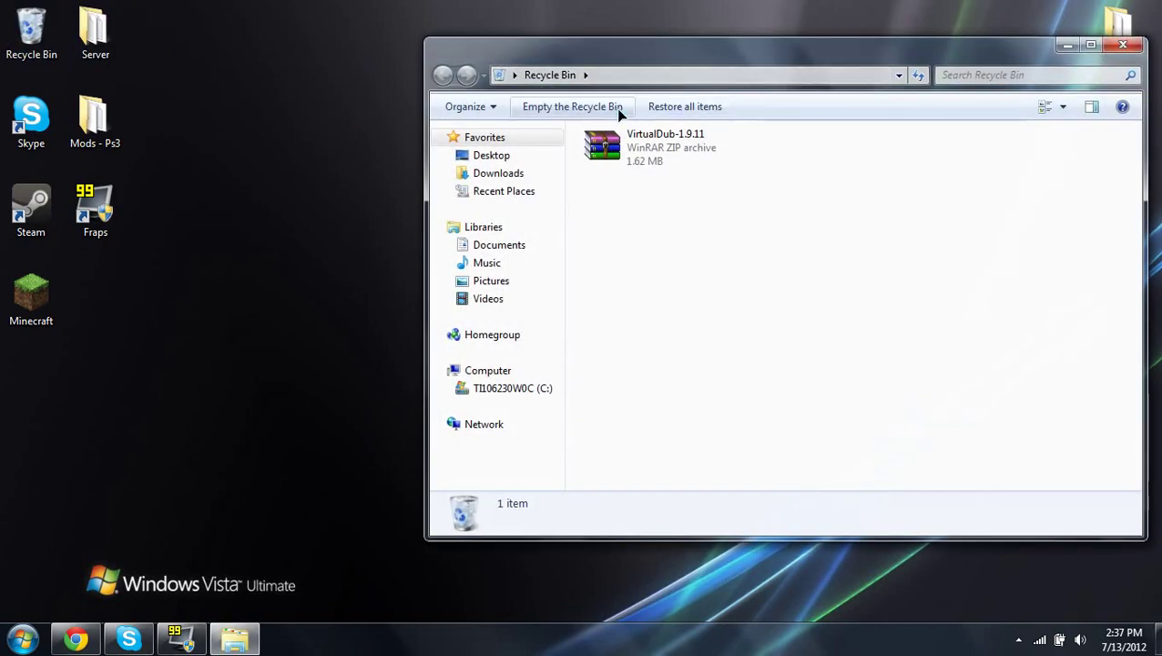
{"action": "left_click", "coordinate": [619, 107]}
{"action": "left_click", "coordinate": [682, 389]}
{"action": "left_click", "coordinate": [1123, 45]}
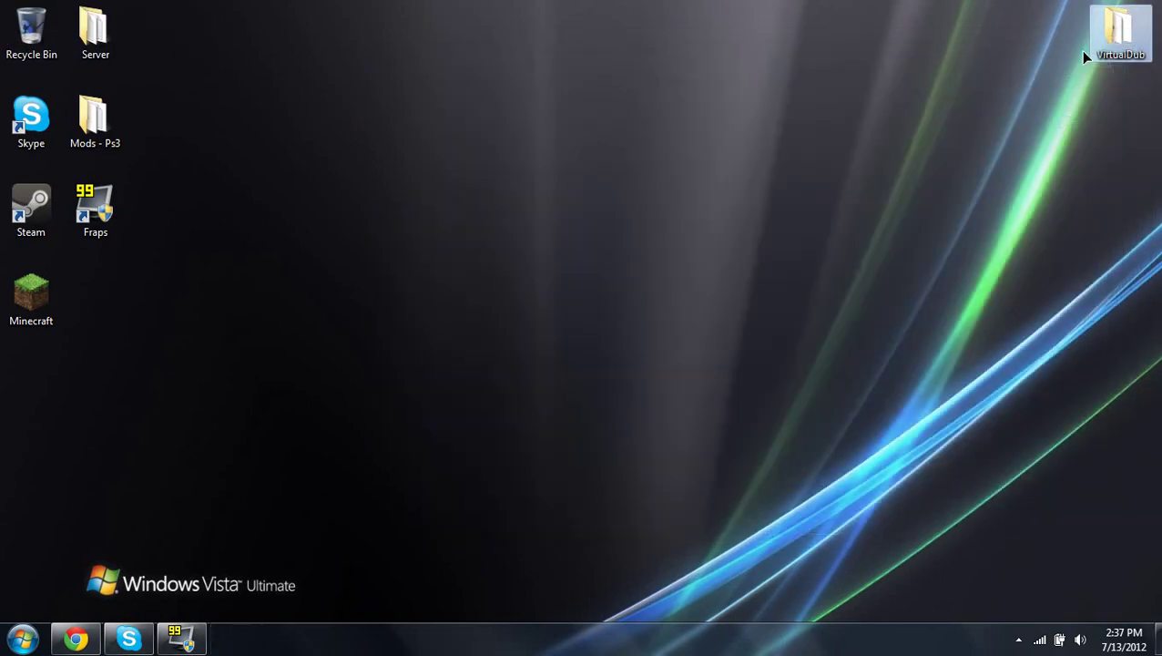
Step: Close the SourceForge tab and follow xvid.org's latest-codec link to its Downloads page
{"action": "left_click", "coordinate": [76, 638]}
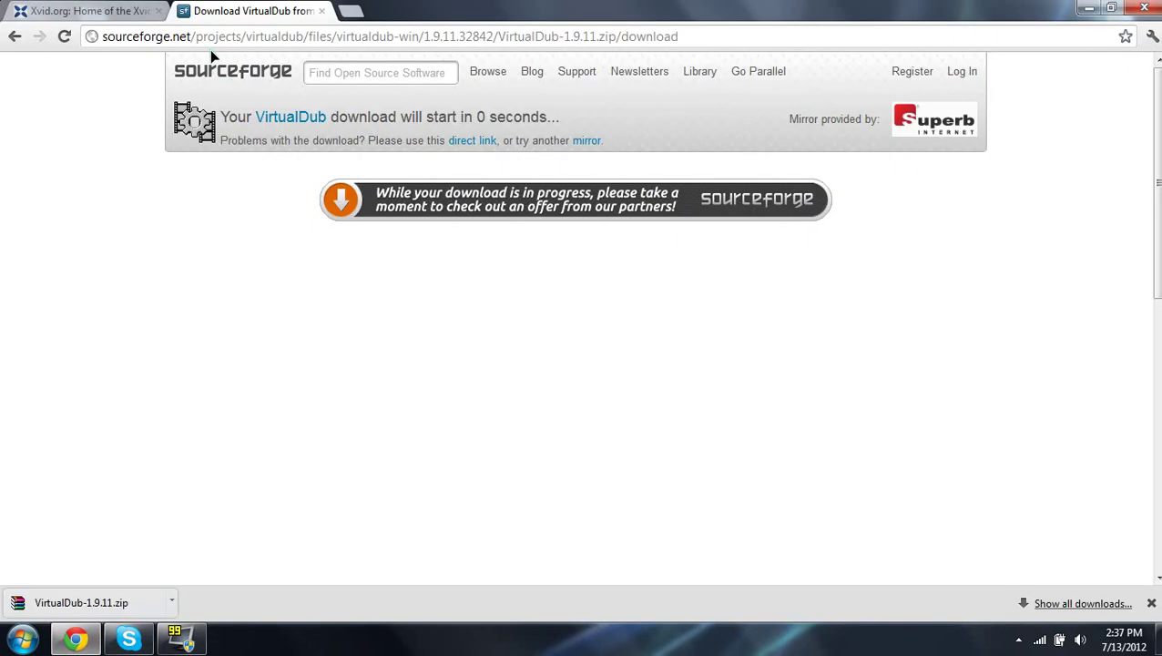
{"action": "left_click", "coordinate": [321, 11]}
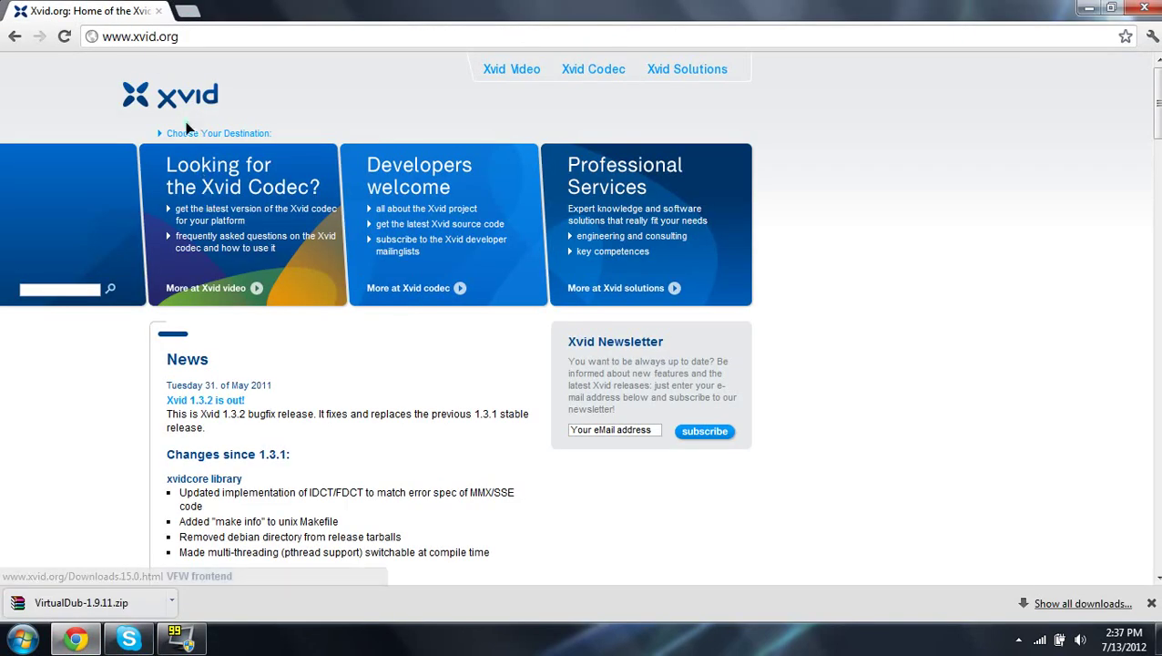
{"action": "left_click", "coordinate": [235, 220]}
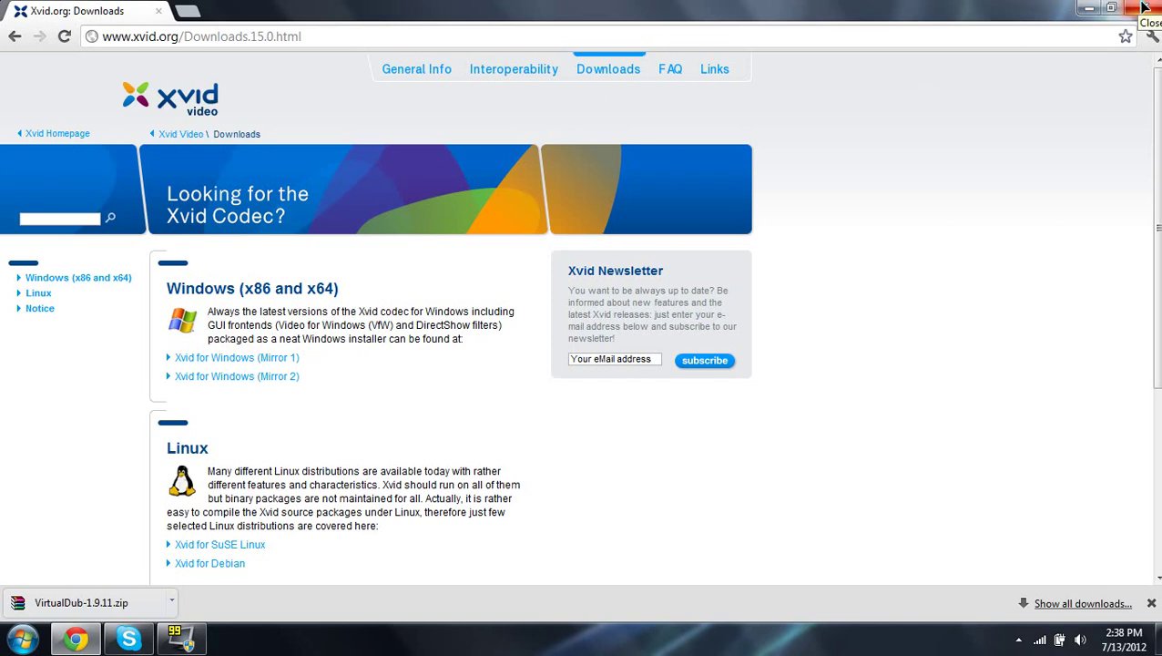
Step: Close Chrome and launch VirtualDub.exe from the VirtualDub desktop folder
{"action": "left_click", "coordinate": [1144, 7]}
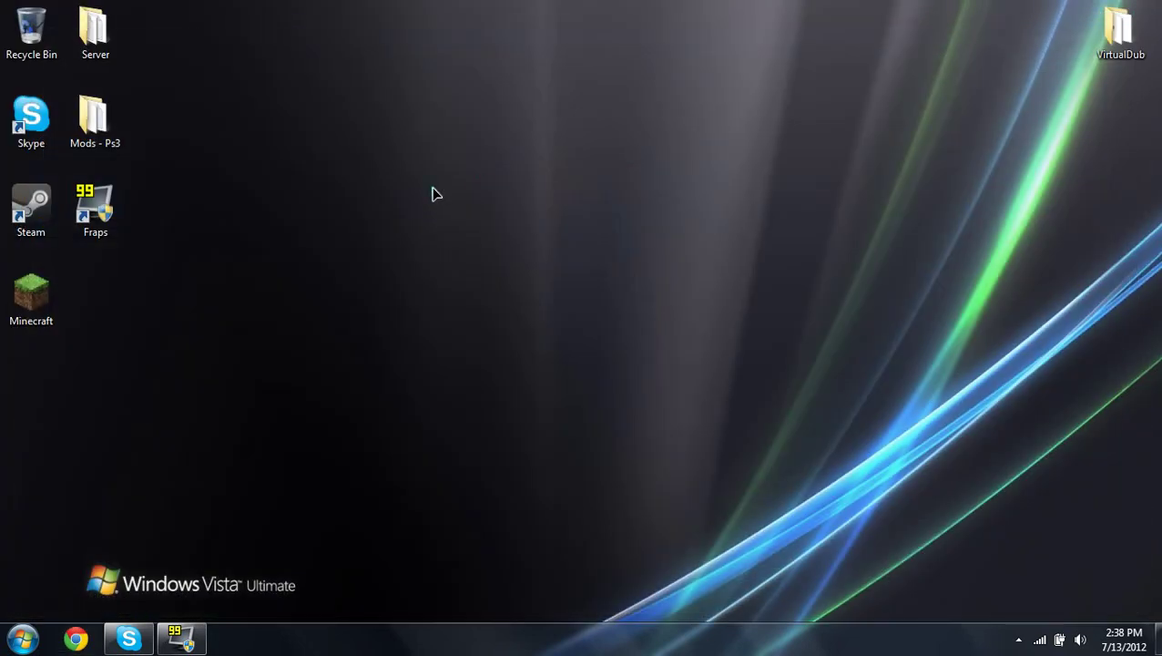
{"action": "double_click", "coordinate": [1113, 36]}
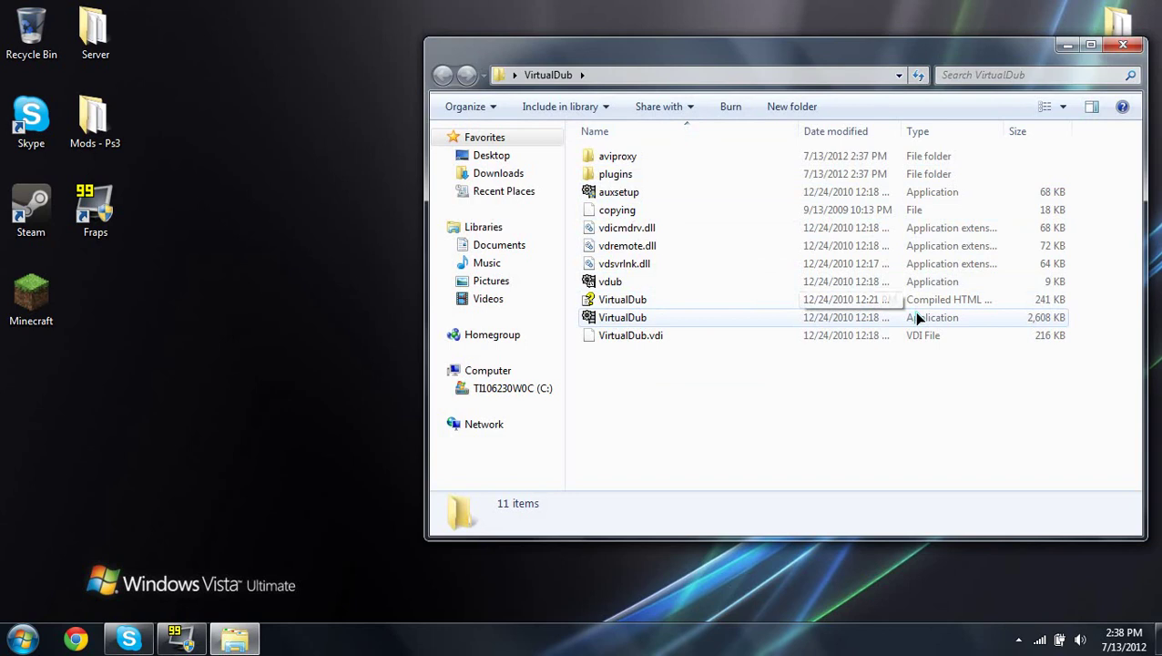
{"action": "left_click", "coordinate": [672, 325]}
{"action": "double_click", "coordinate": [671, 325]}
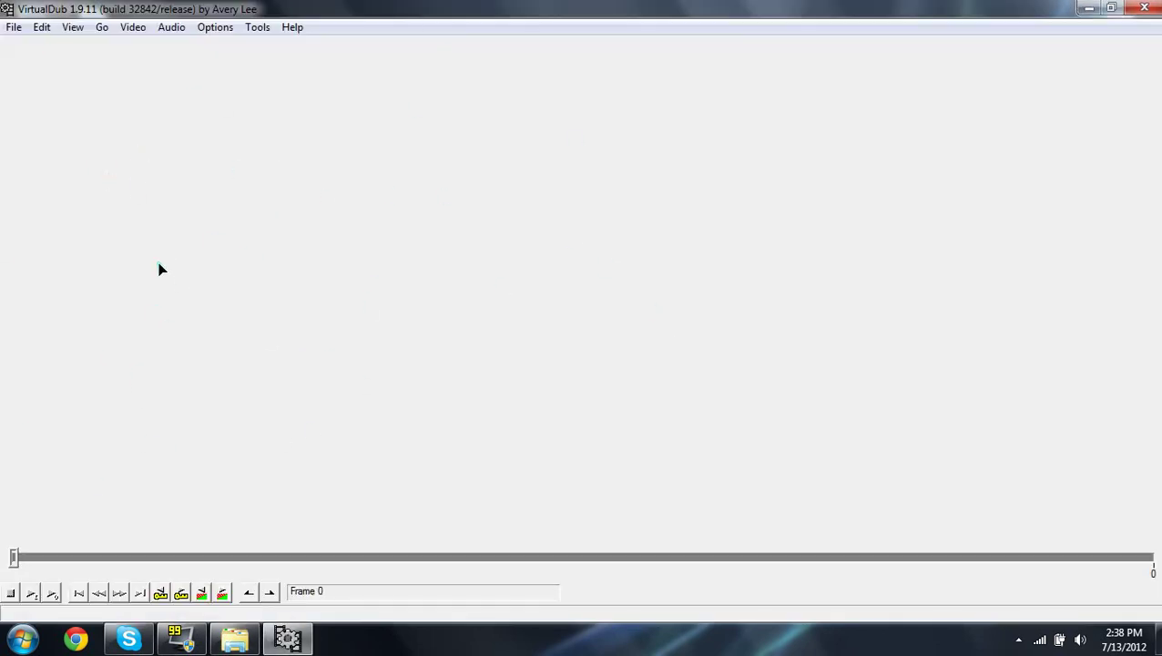
{"action": "left_click", "coordinate": [14, 30]}
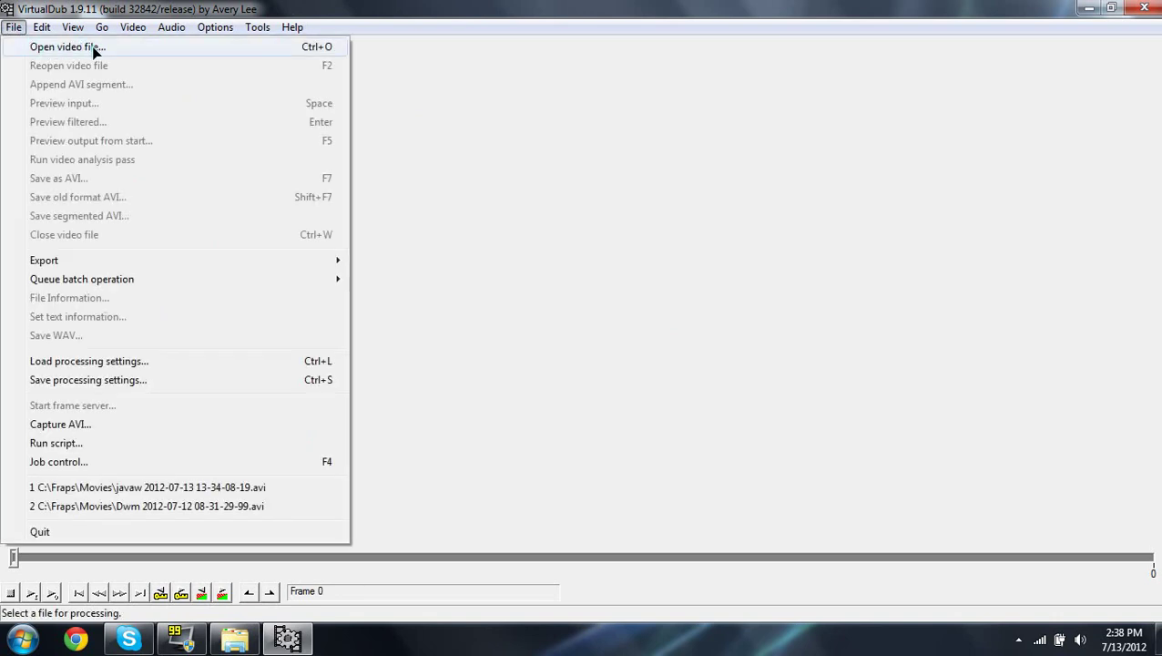
{"action": "left_click", "coordinate": [110, 45]}
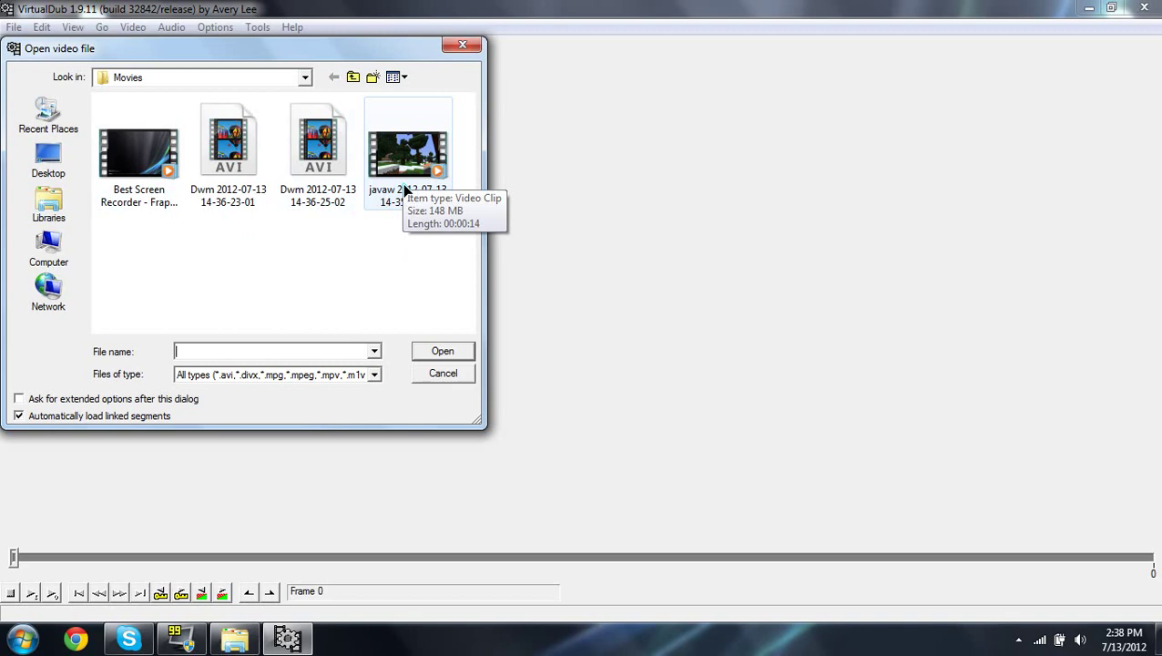
{"action": "double_click", "coordinate": [386, 189]}
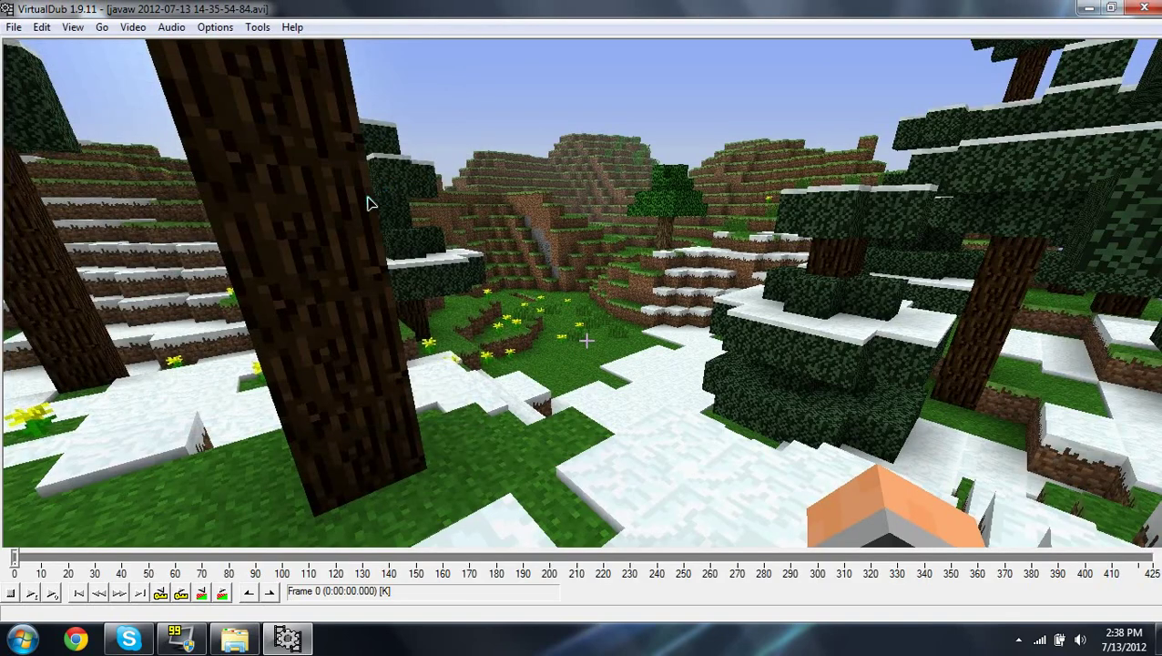
Step: Choose Xvid MPEG-4 Codec as the video compression and confirm
{"action": "left_click", "coordinate": [133, 28]}
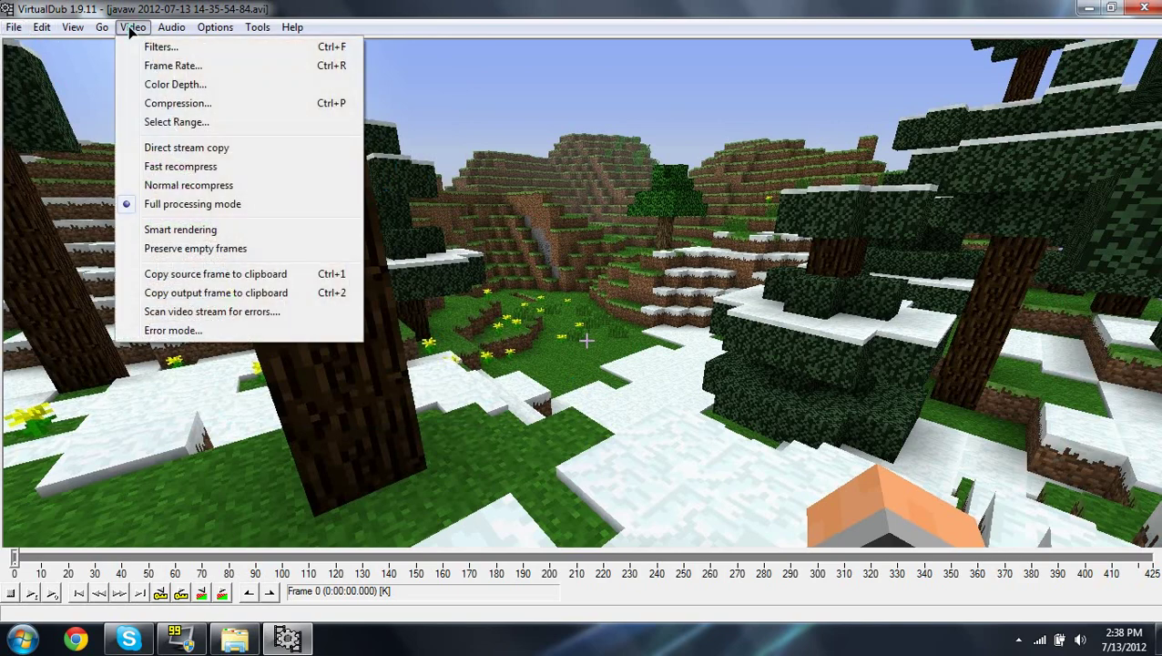
{"action": "left_click", "coordinate": [146, 104]}
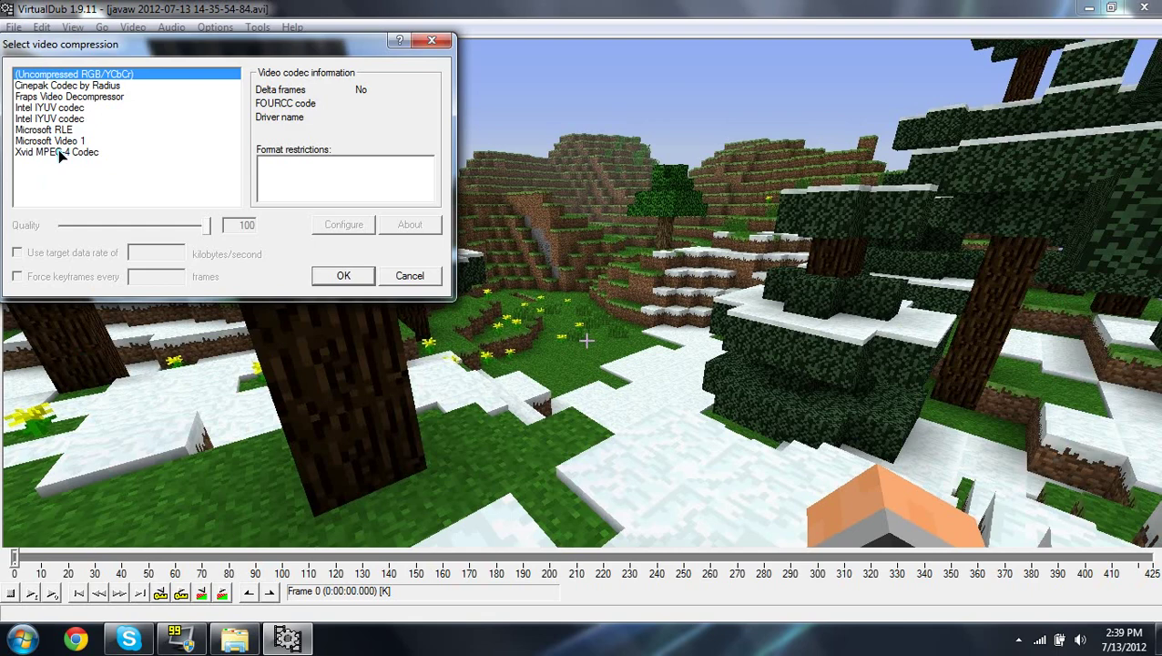
{"action": "left_click", "coordinate": [81, 153]}
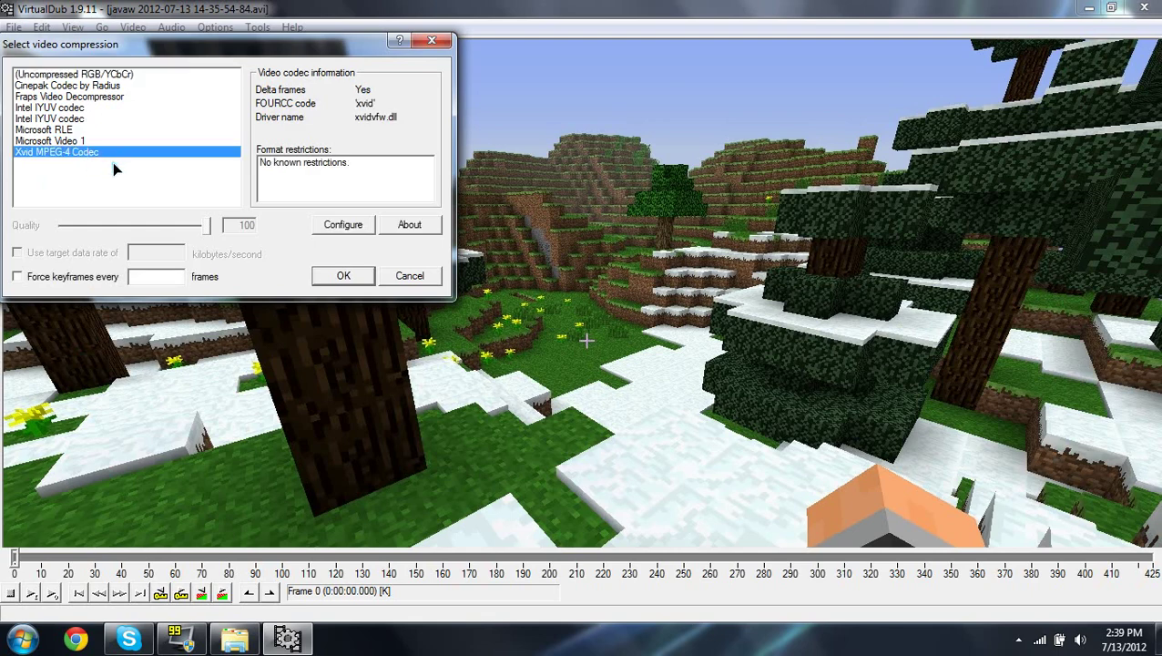
{"action": "left_click", "coordinate": [320, 278]}
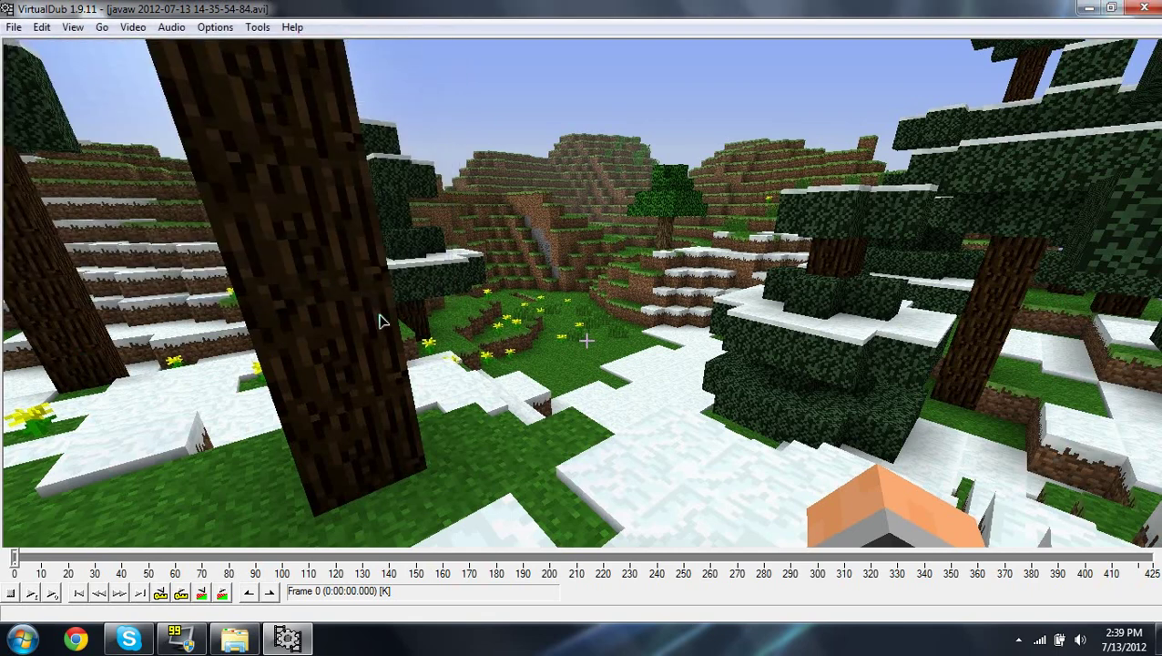
Step: Save the clip as AVI named 'Minecraft Video', closing the Xvid status window after encoding
{"action": "left_click", "coordinate": [14, 27]}
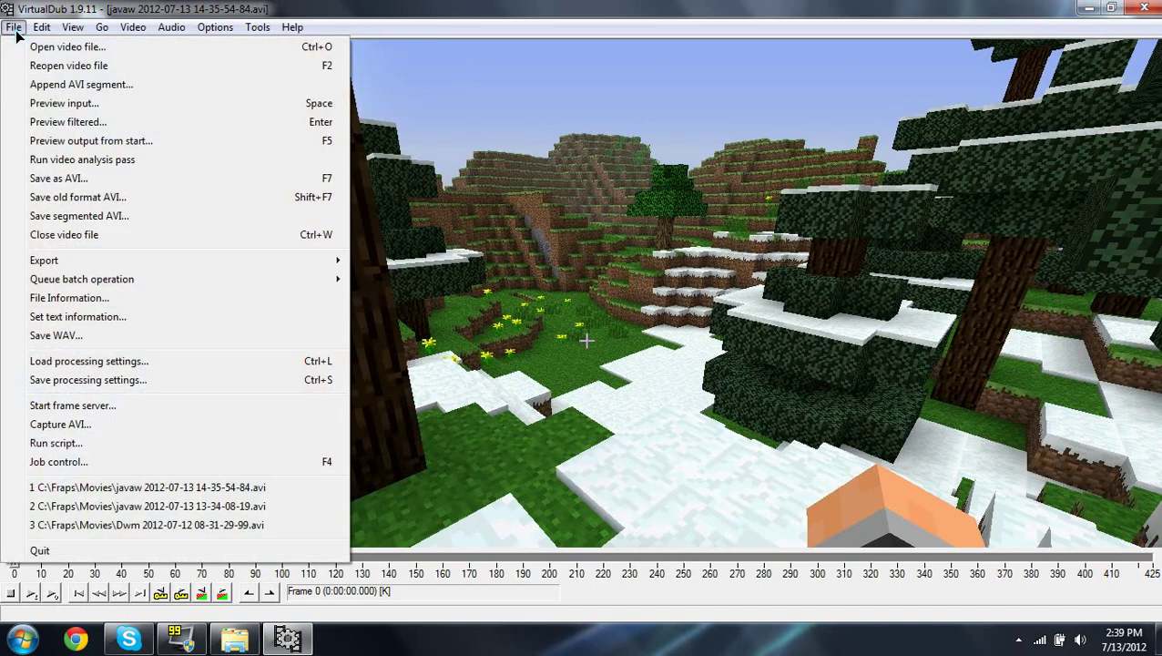
{"action": "left_click", "coordinate": [60, 179]}
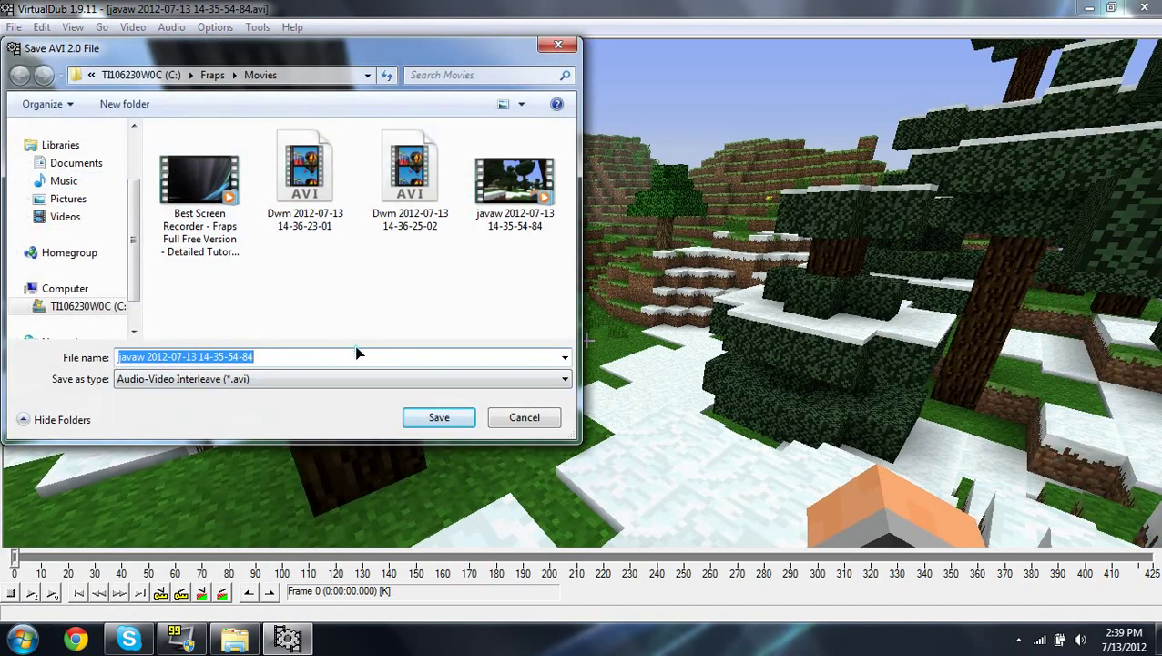
{"action": "type", "text": "Minecraft Video"}
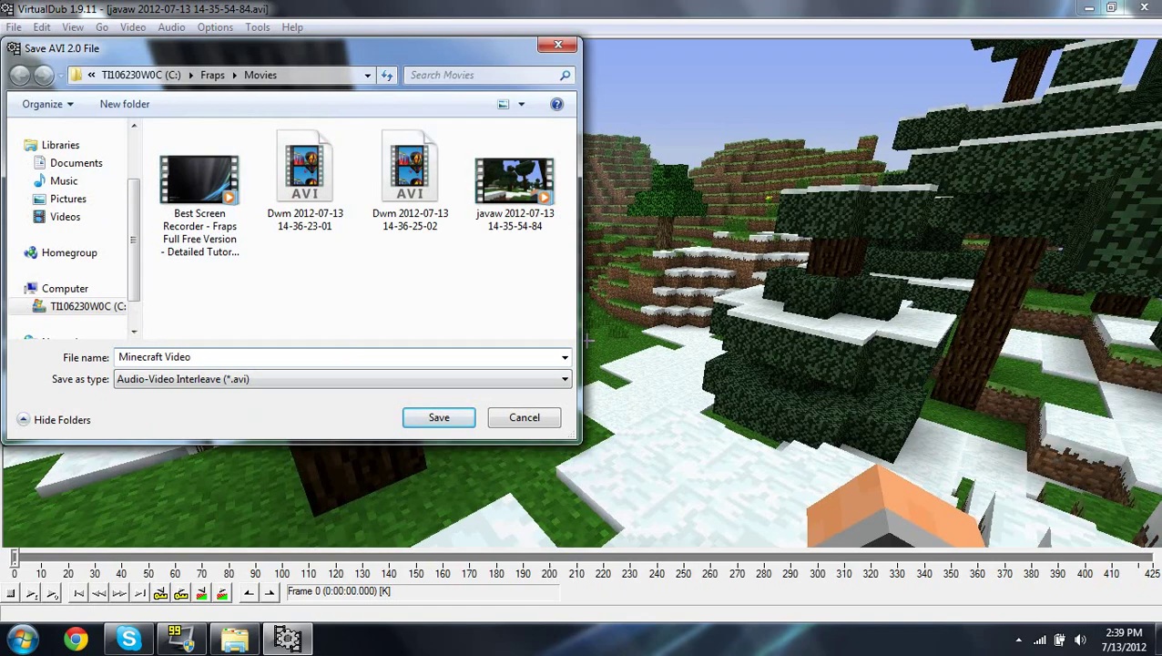
{"action": "key", "text": "Return"}
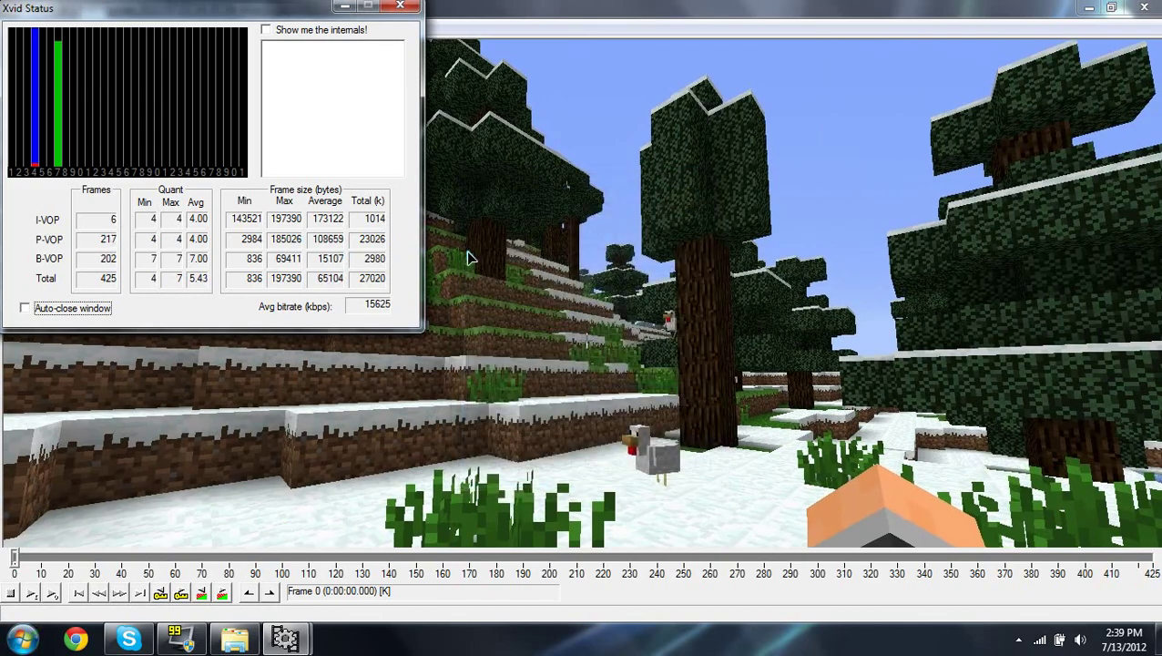
{"action": "left_click", "coordinate": [411, 9]}
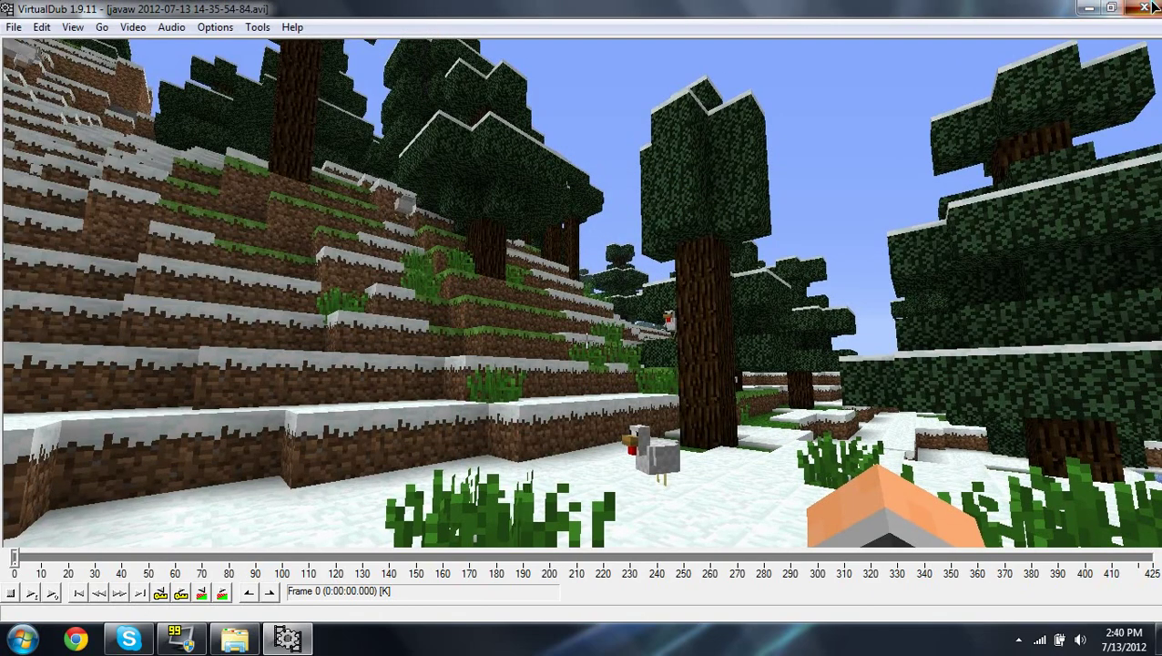
Step: Close VirtualDub and bring up the Computer view in Windows Explorer
{"action": "left_click", "coordinate": [1145, 7]}
{"action": "left_click", "coordinate": [1123, 44]}
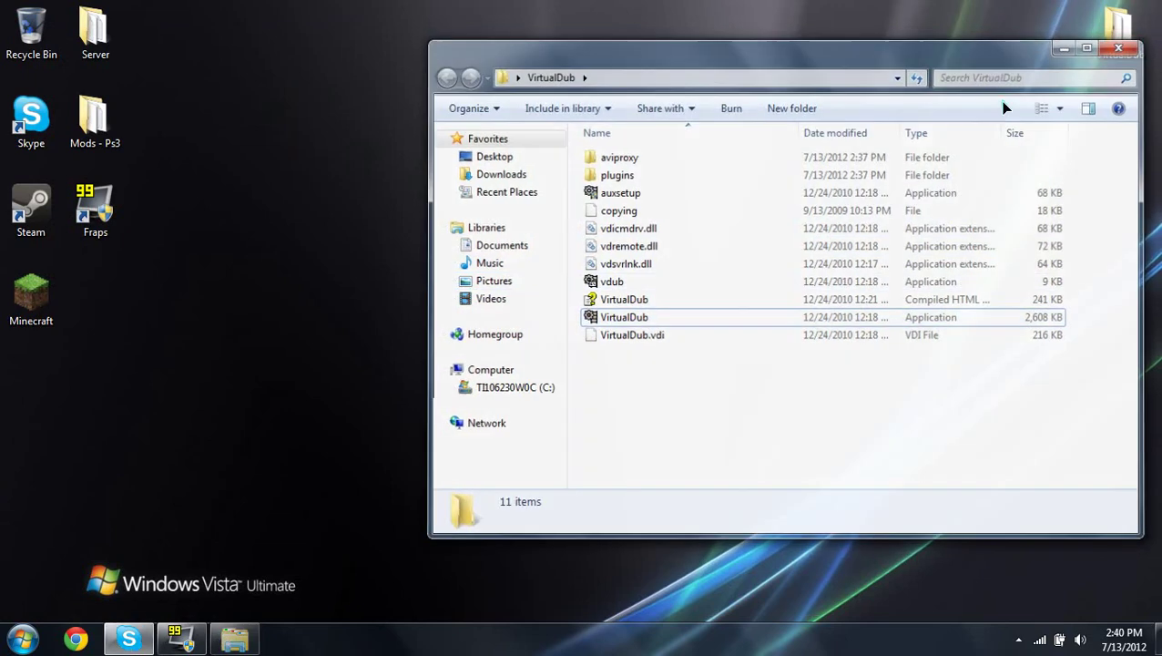
{"action": "left_click", "coordinate": [22, 638]}
{"action": "left_click", "coordinate": [307, 435]}
{"action": "key", "text": "super+e"}
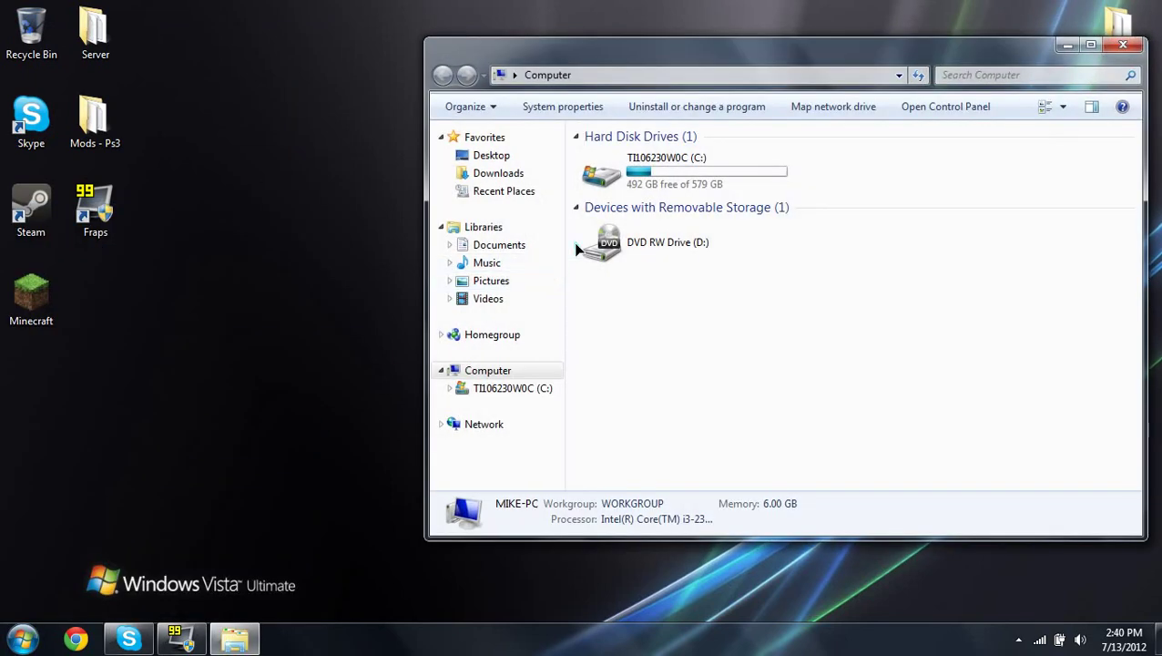
Step: Browse C: > Fraps > Movies to find Minecraft Video, then close the window
{"action": "double_click", "coordinate": [665, 160]}
{"action": "double_click", "coordinate": [641, 176]}
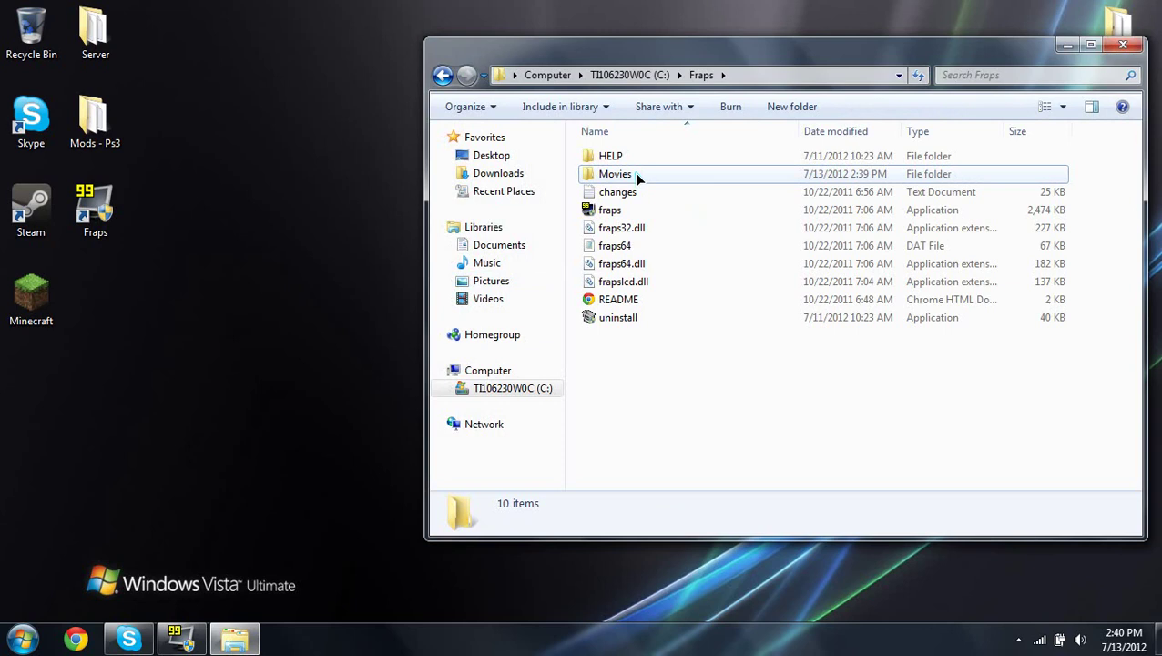
{"action": "double_click", "coordinate": [636, 176]}
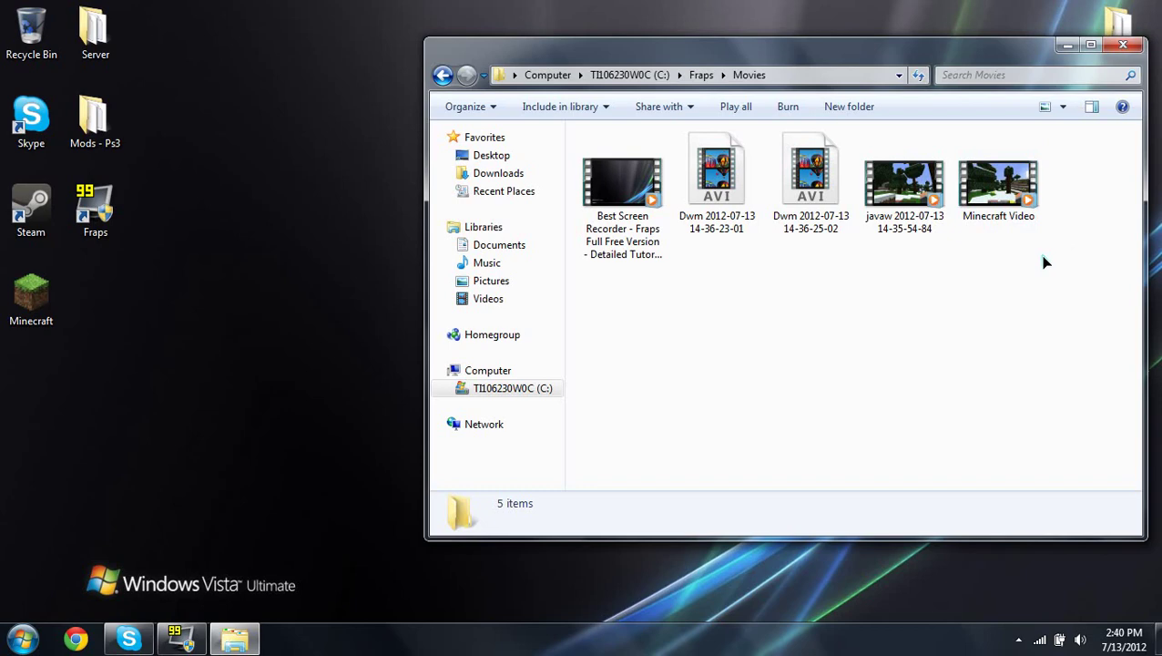
{"action": "left_click", "coordinate": [1123, 44]}
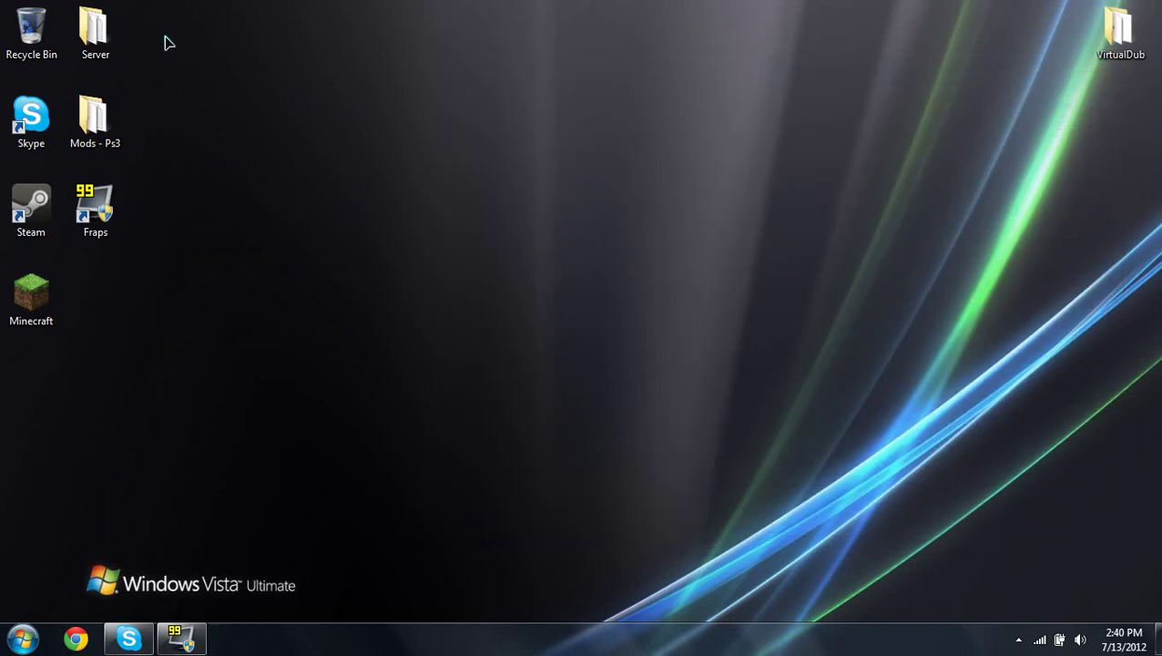